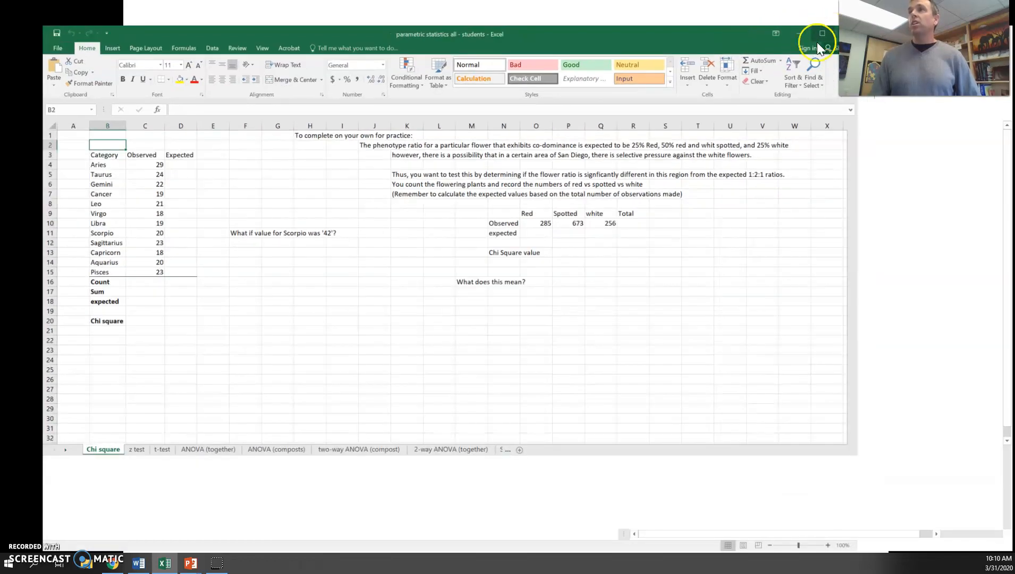
- Maximize the workbook window and enter a COUNT formula over the observed values C4:C15 in the Count cell C16
click(832, 33)
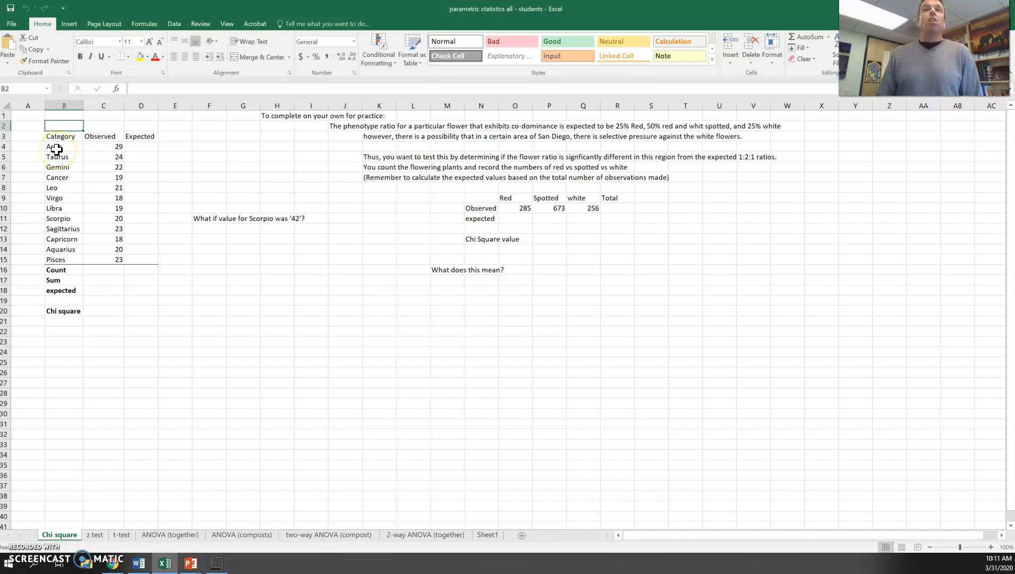
click(112, 270)
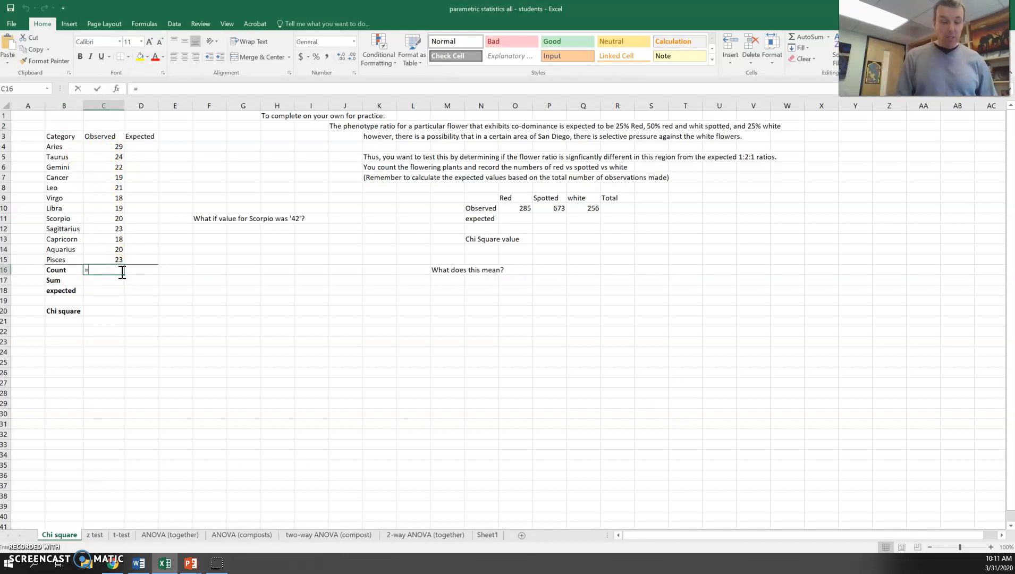
text(=cou)
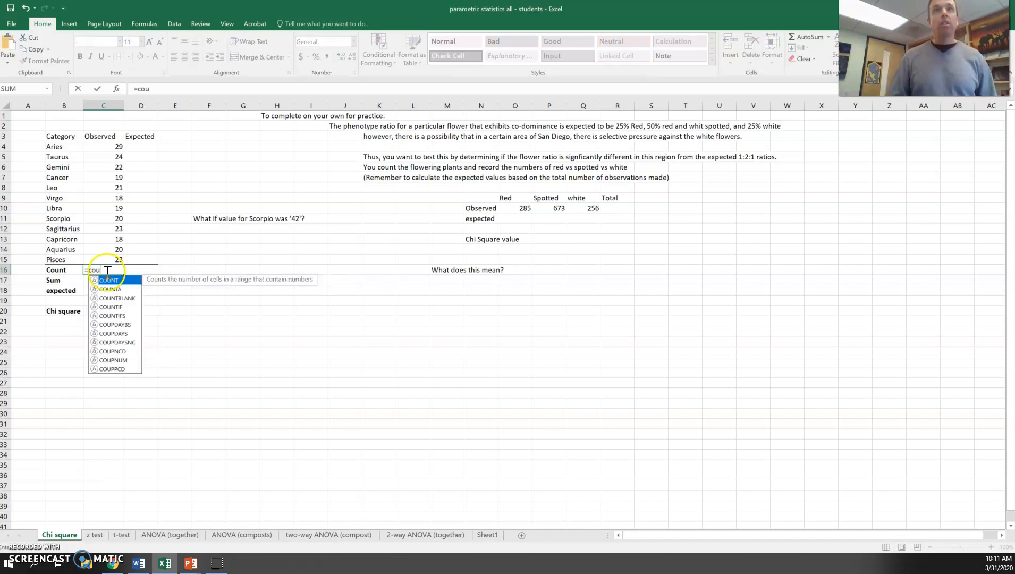
double_click(112, 280)
drag(114, 147, 116, 261)
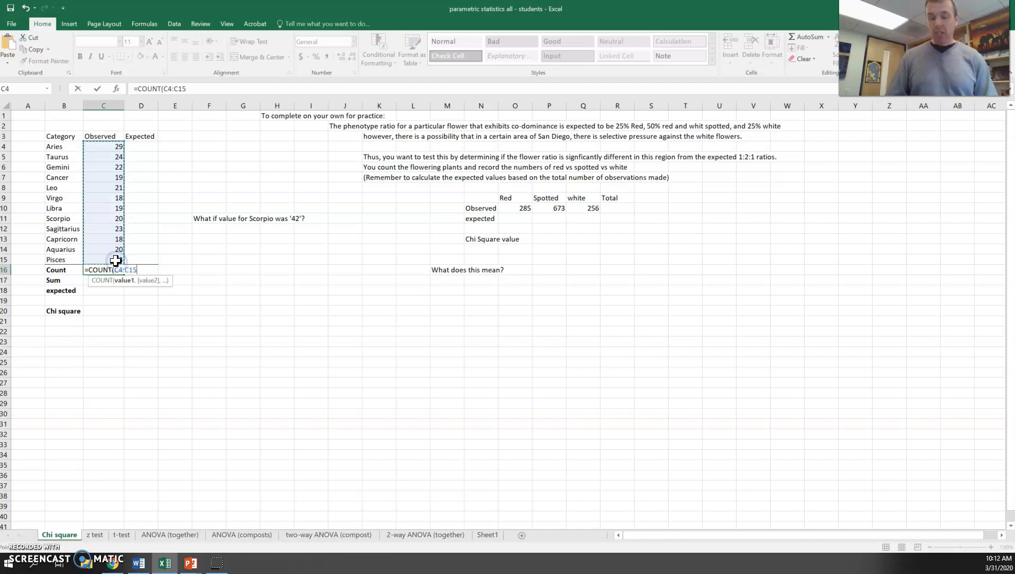
key(Return)
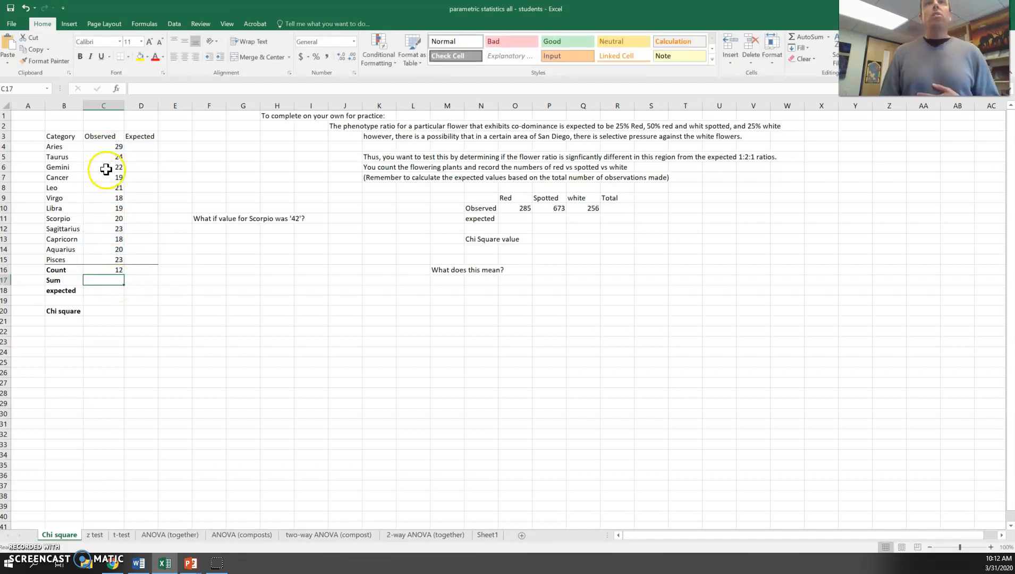
- Total the observed values C4:C15 with a SUM formula in the Sum cell C17
text(=)
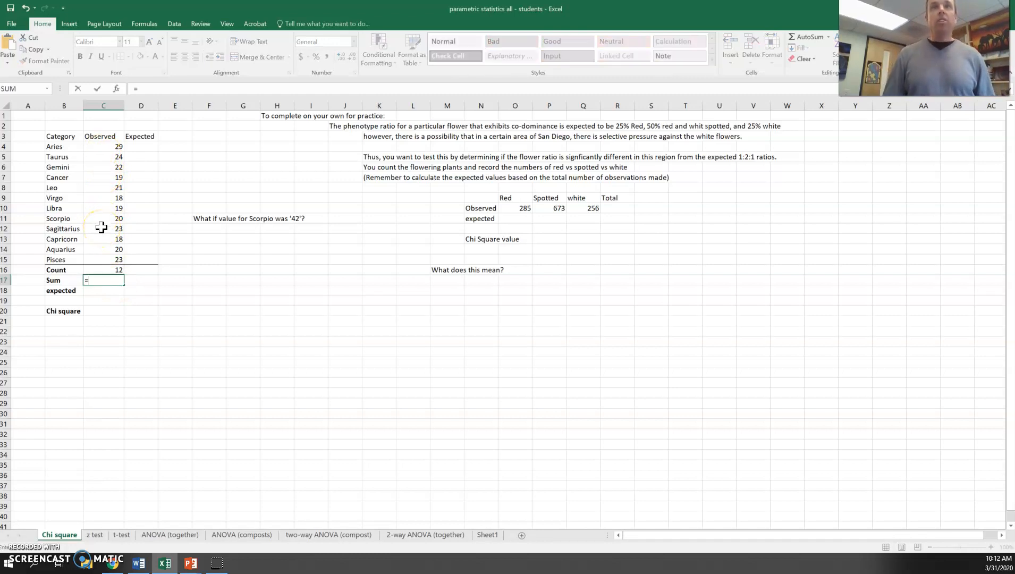
click(110, 146)
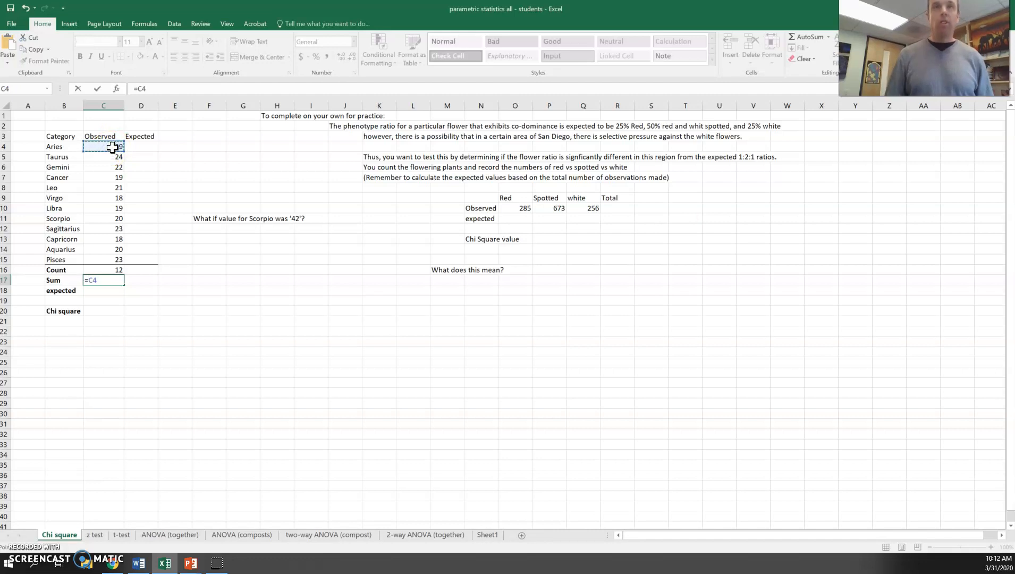
key(BackSpace)
key(BackSpace)
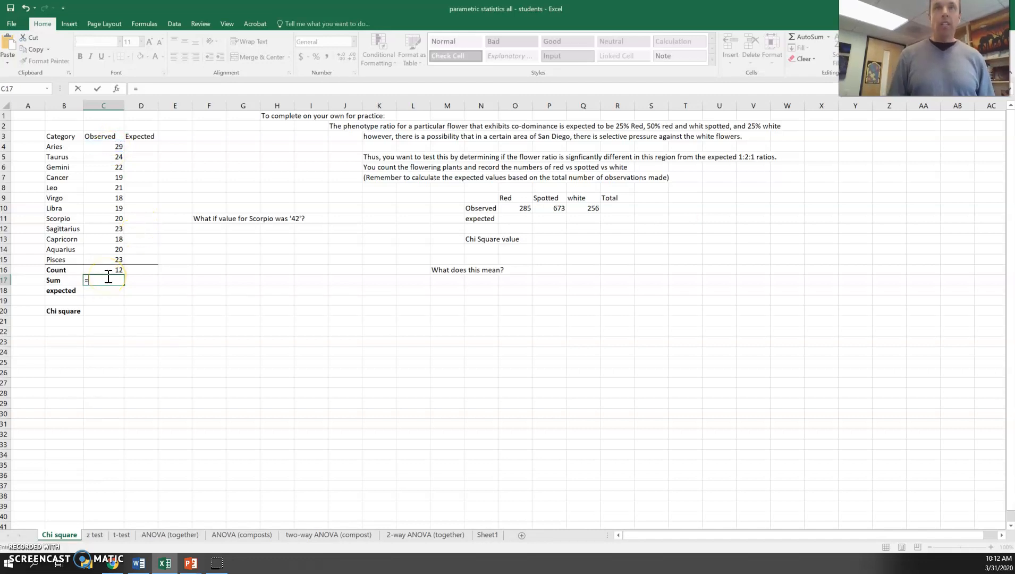
text(sum)
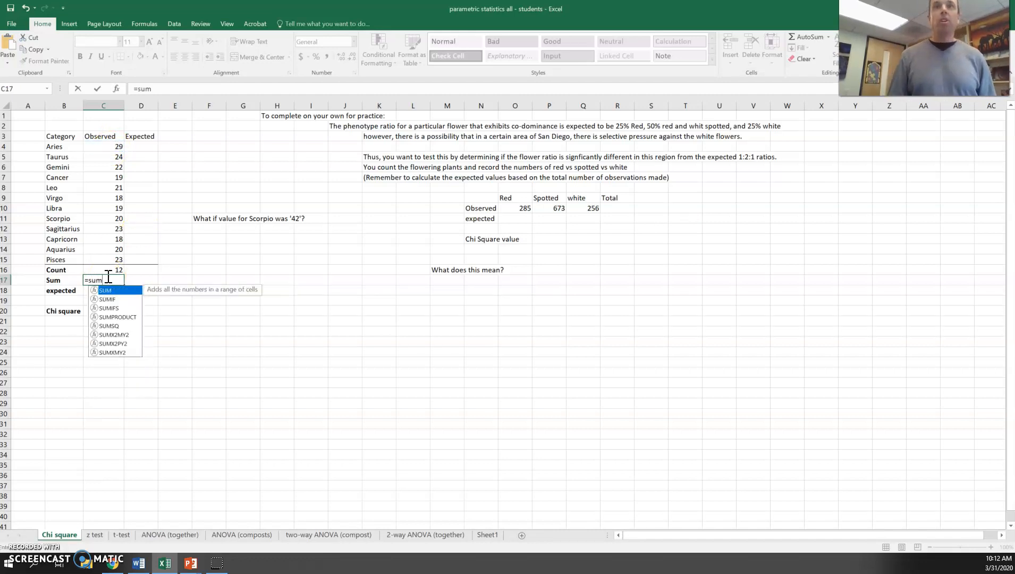
double_click(107, 291)
drag(113, 147, 106, 264)
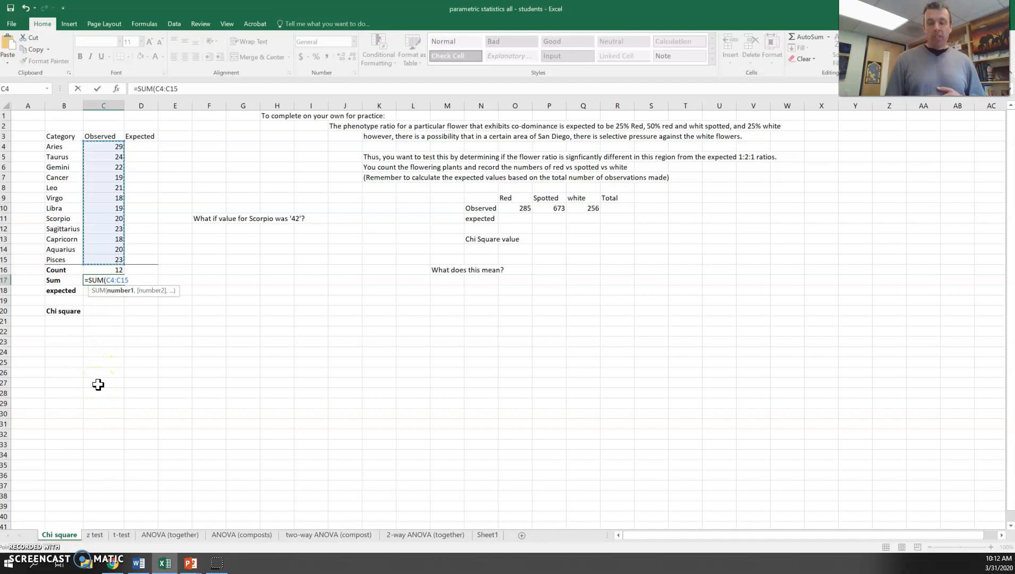
key(Return)
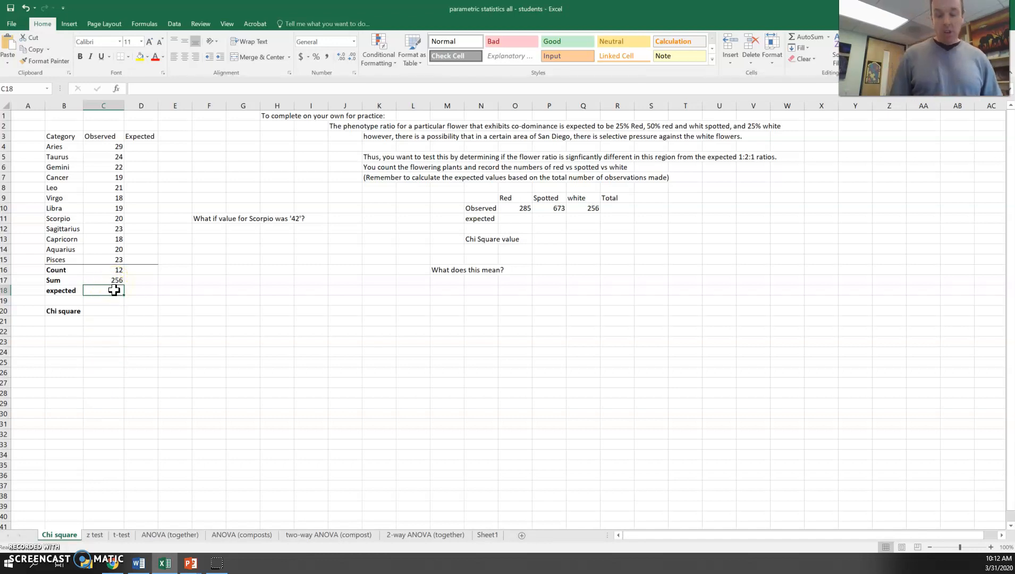
- Calculate the expected value in C18 by dividing the sum by the count with =C17/C16
text(=)
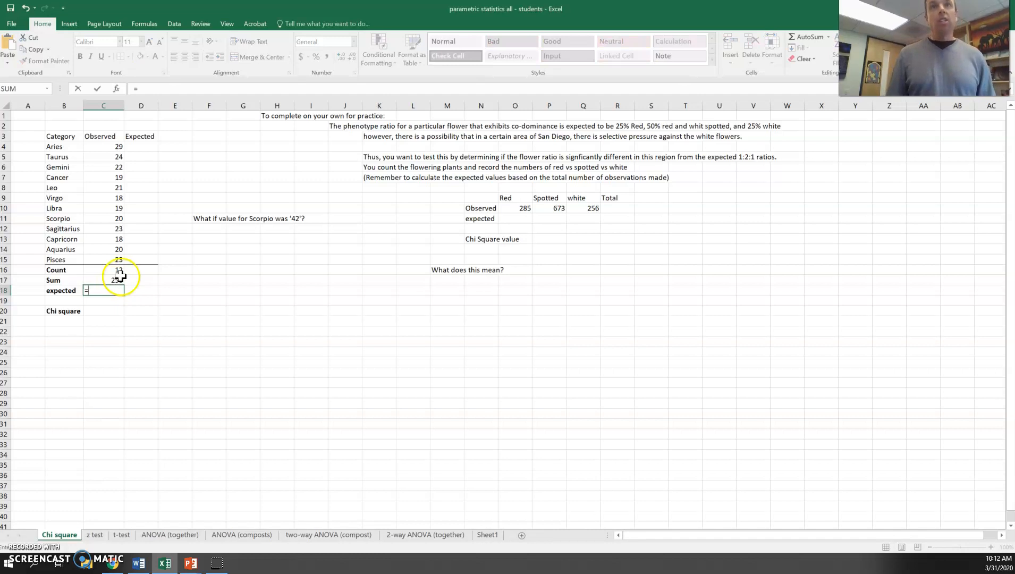
click(115, 279)
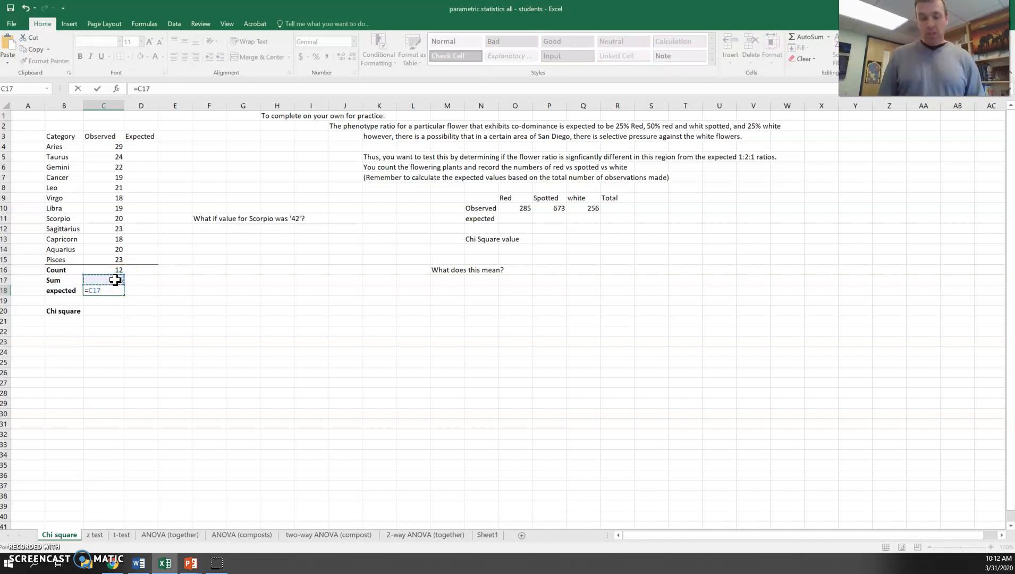
text(/)
click(115, 270)
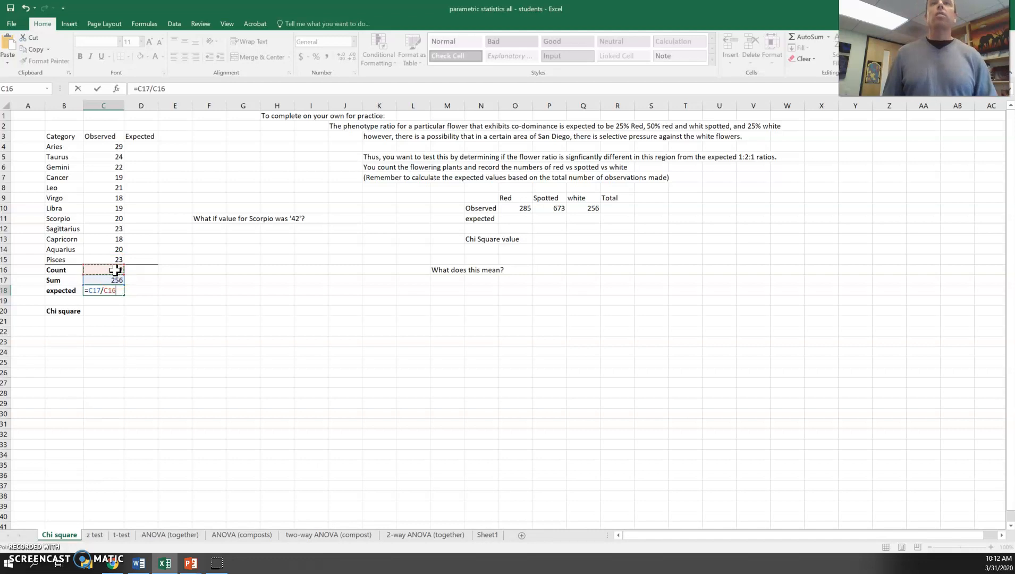
click(115, 270)
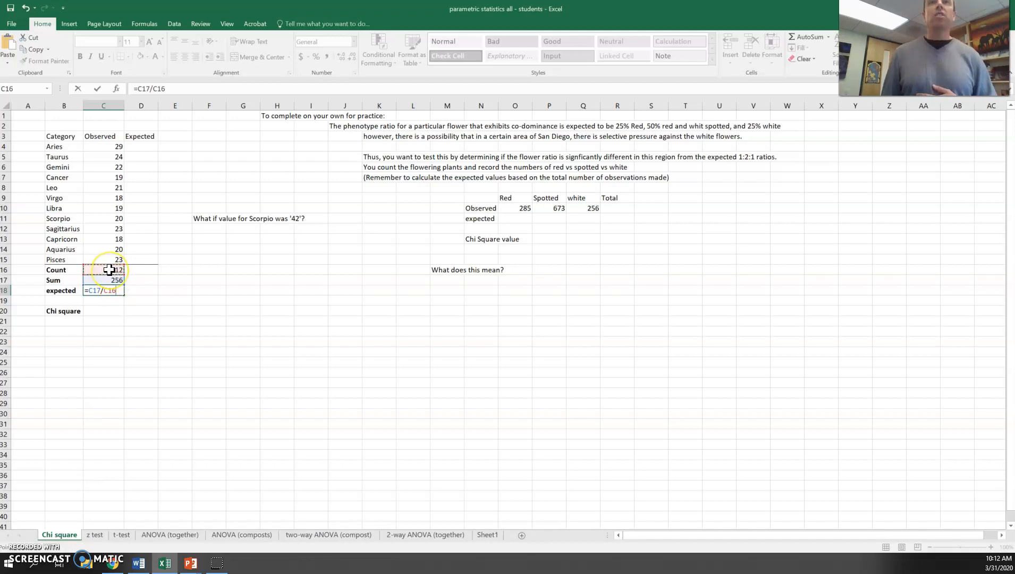
key(Return)
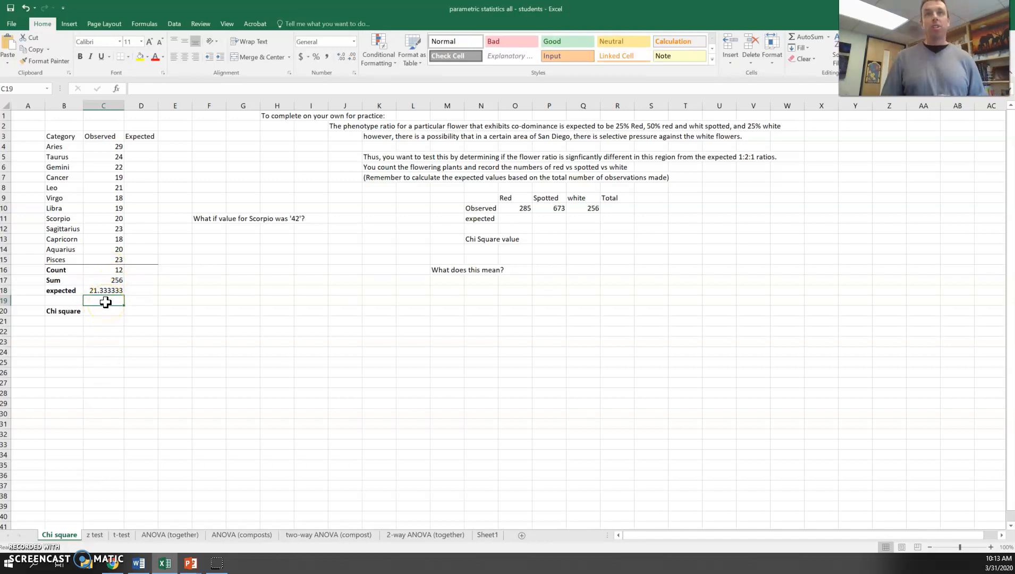
- Enter 21.3 as the expected value for Aries in D4 and fill it down through Pisces in D15
click(143, 146)
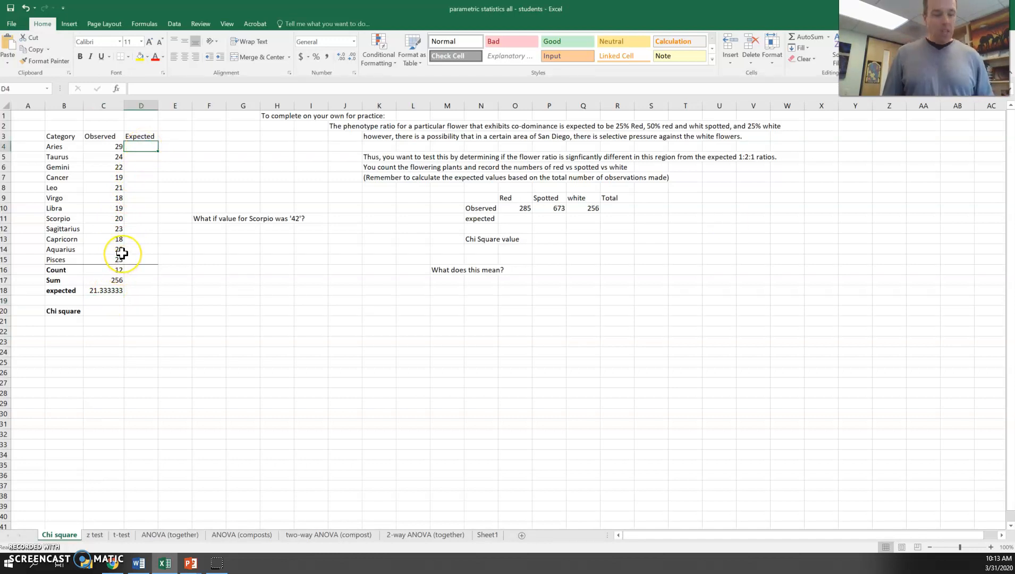
text(21.3)
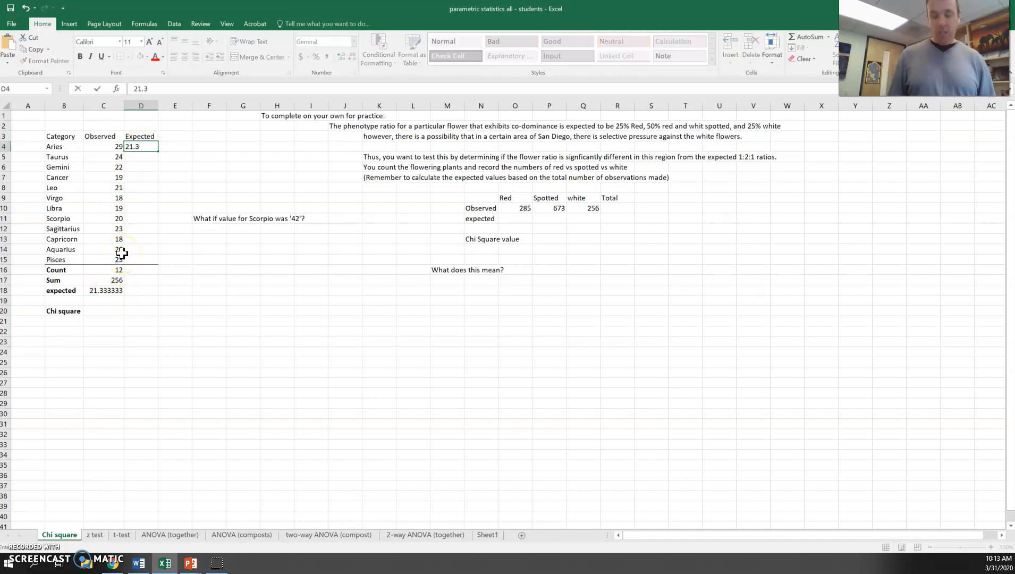
click(188, 331)
click(148, 148)
drag(158, 152, 154, 263)
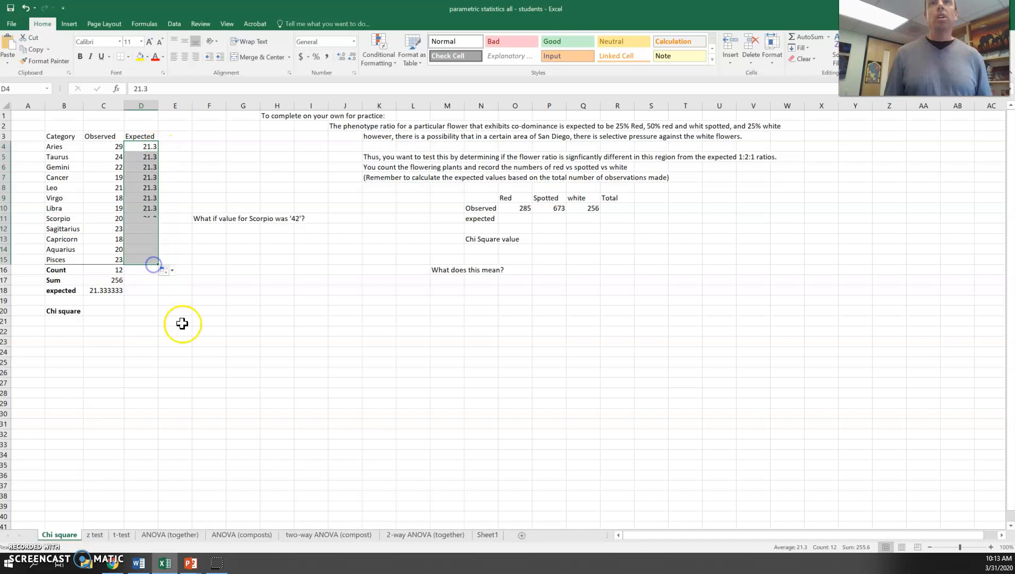
click(210, 392)
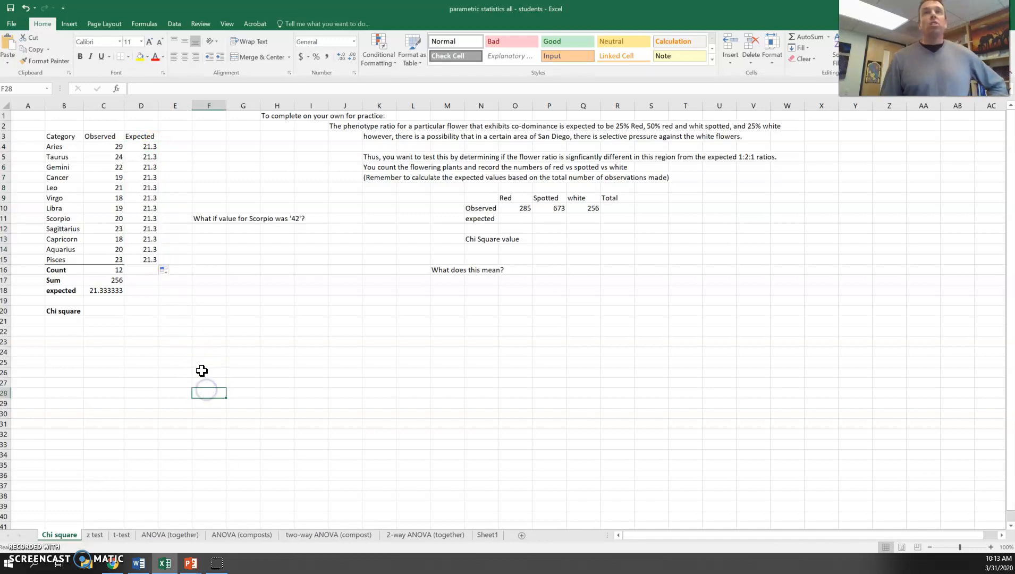
drag(102, 148, 107, 259)
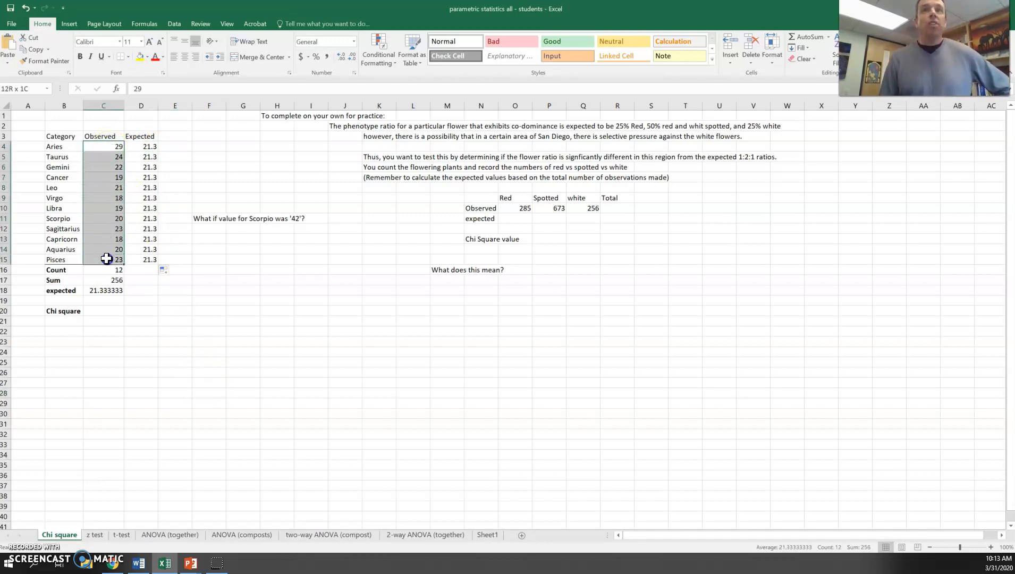
click(146, 151)
drag(146, 151, 142, 259)
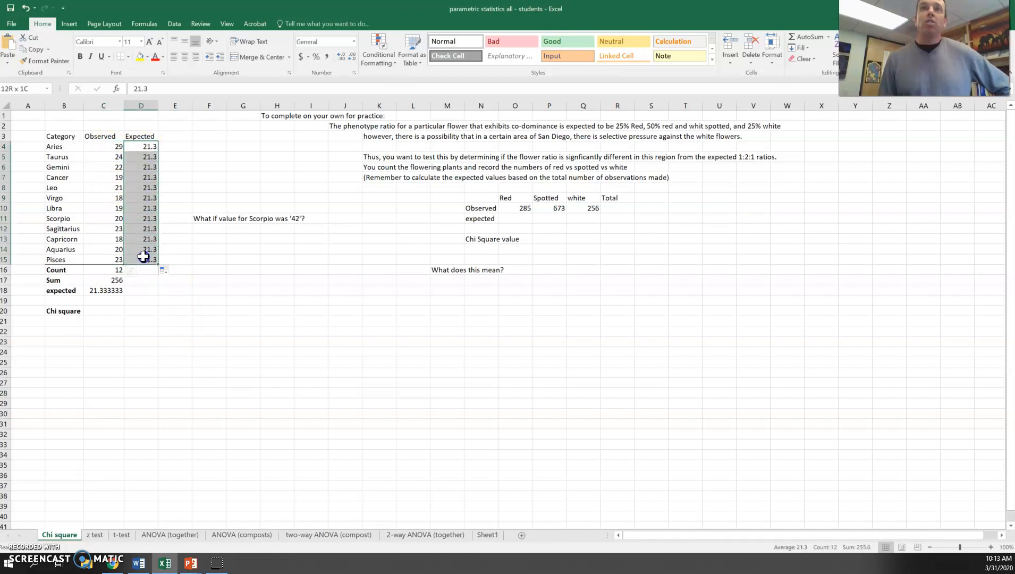
click(169, 342)
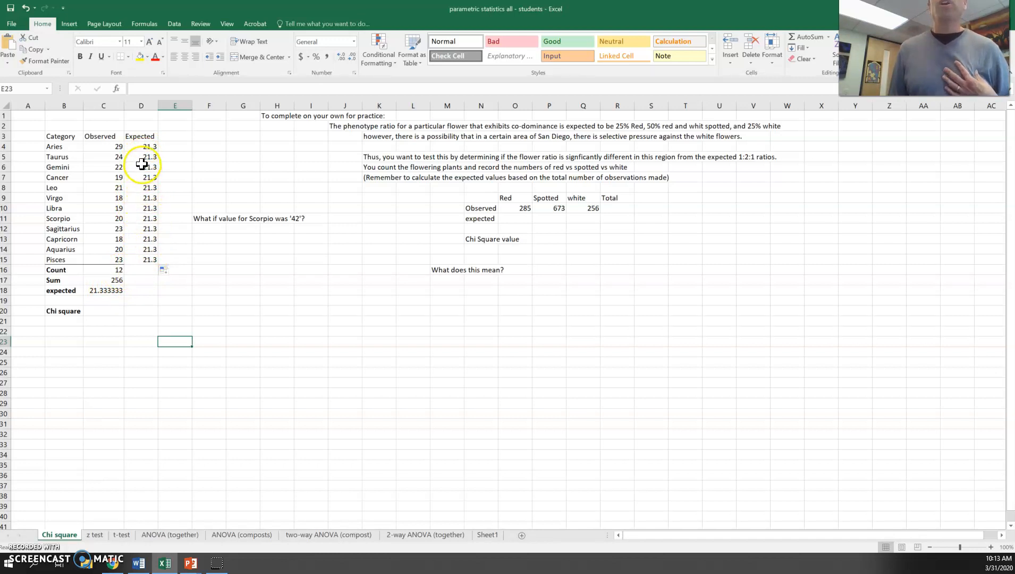
- Run a CHISQ.TEST in C20 using C4:C15 as the actual range and D4:D15 as the expected range
click(110, 311)
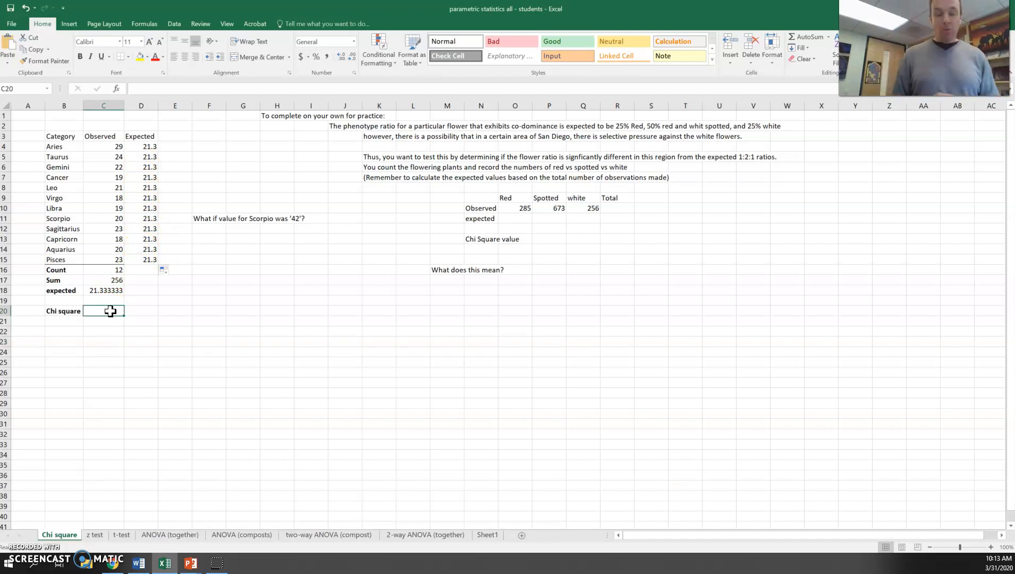
text(=chi)
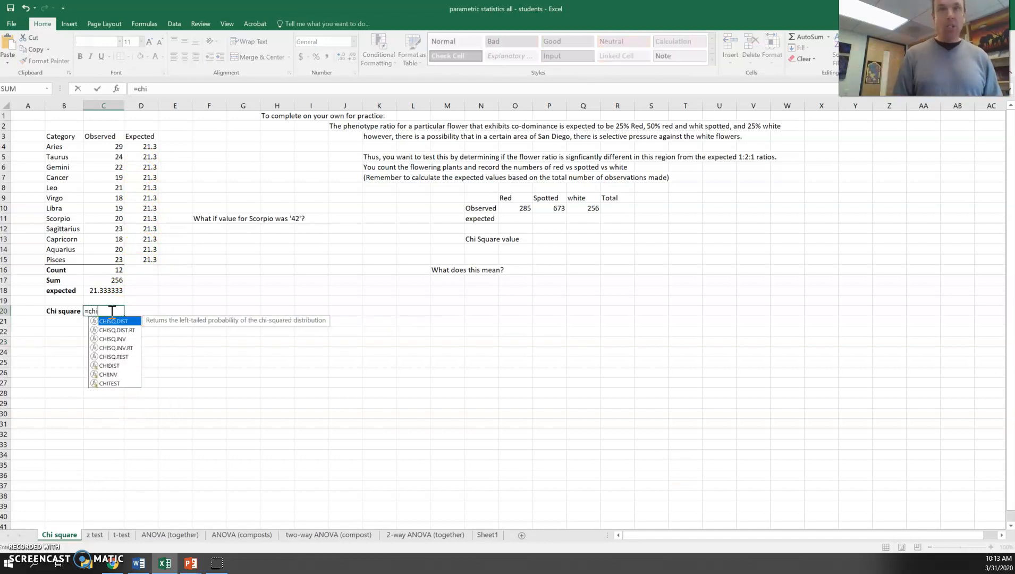
click(114, 357)
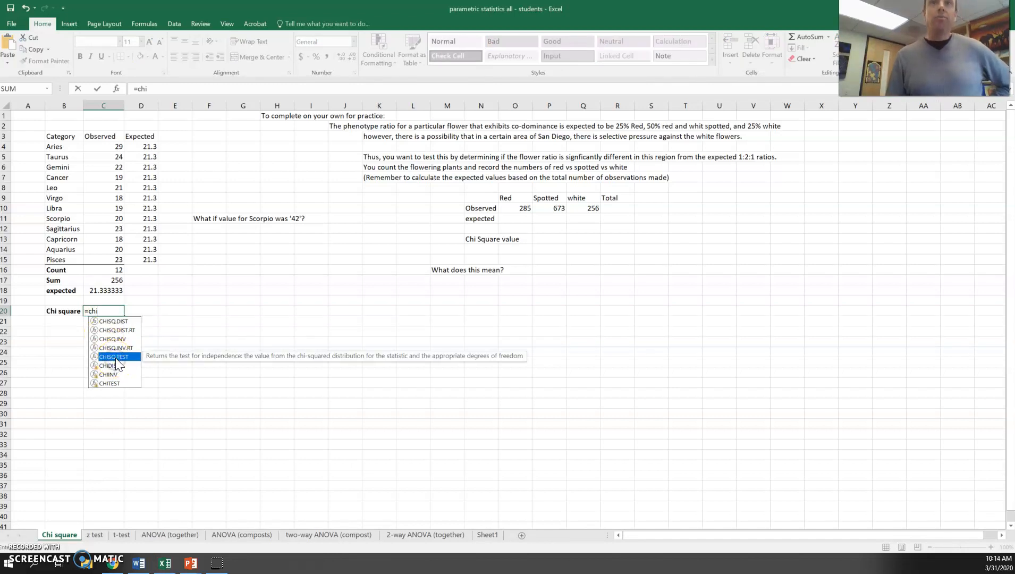
double_click(116, 358)
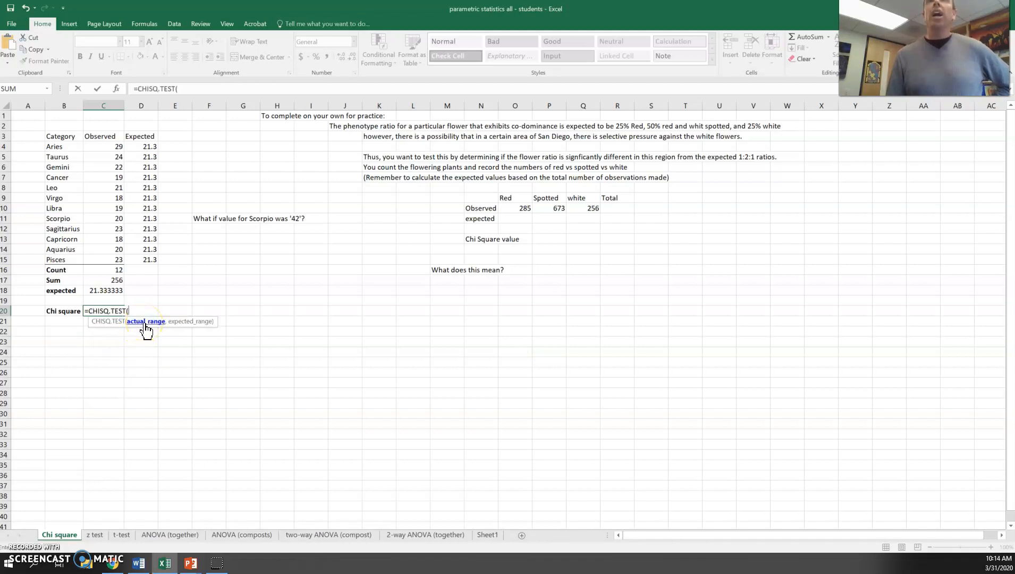
drag(108, 147, 116, 256)
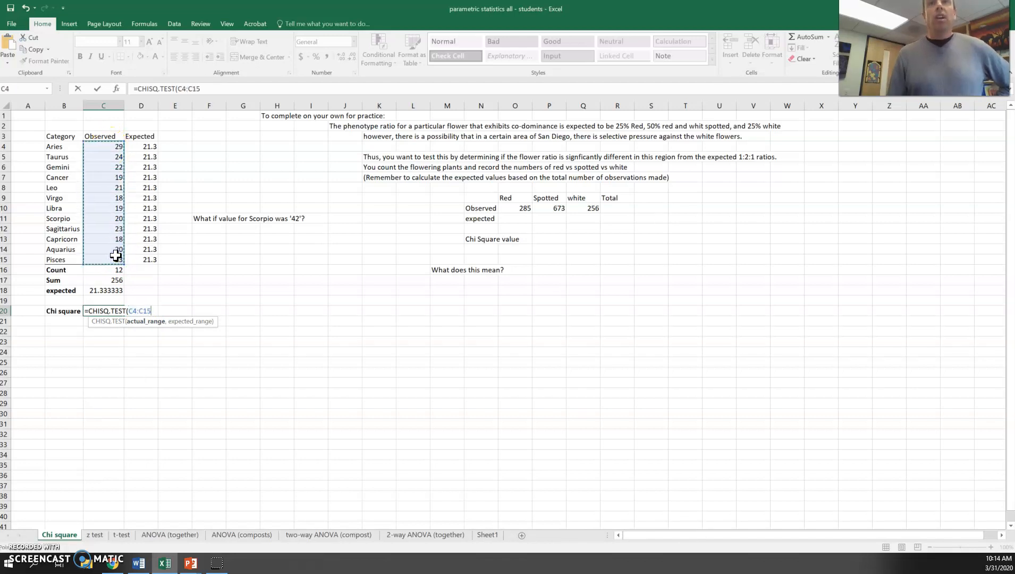
text(,)
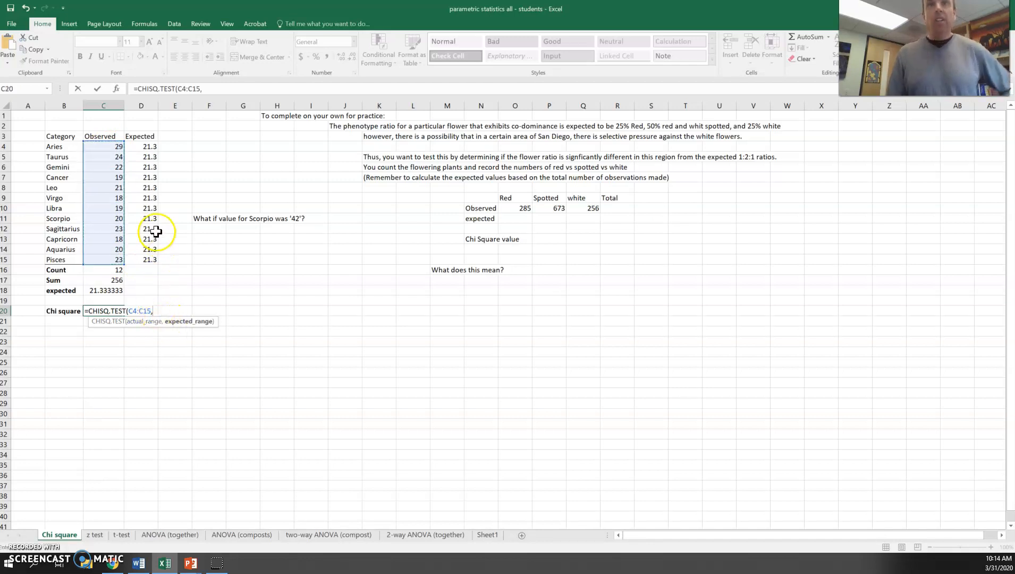
drag(138, 147, 142, 261)
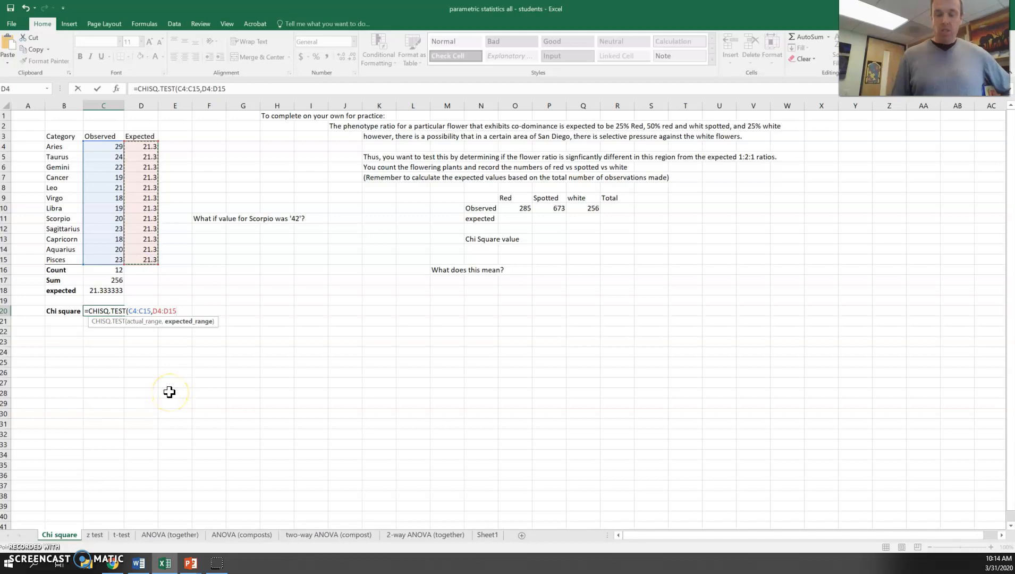
key(Return)
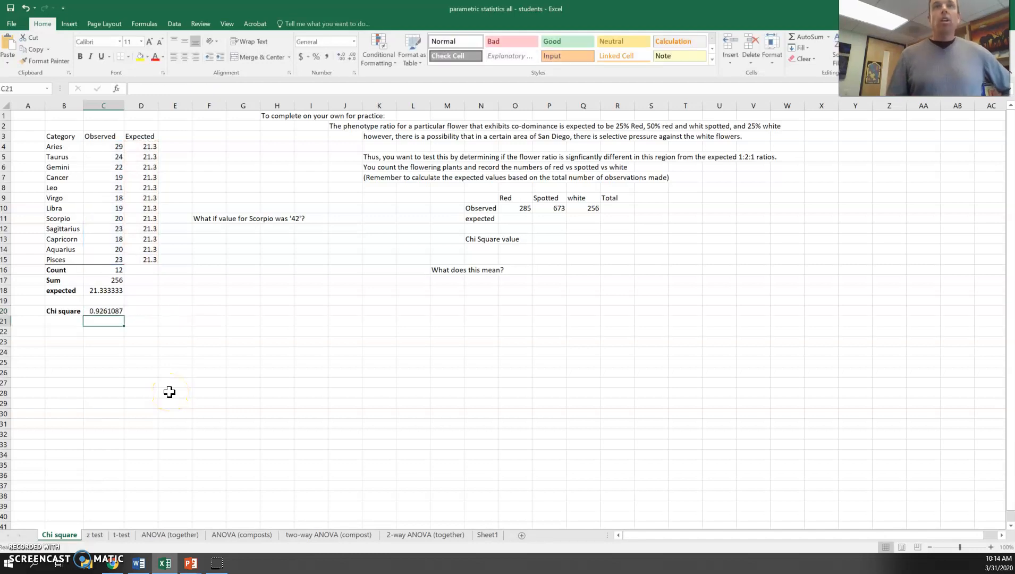
click(101, 339)
click(107, 311)
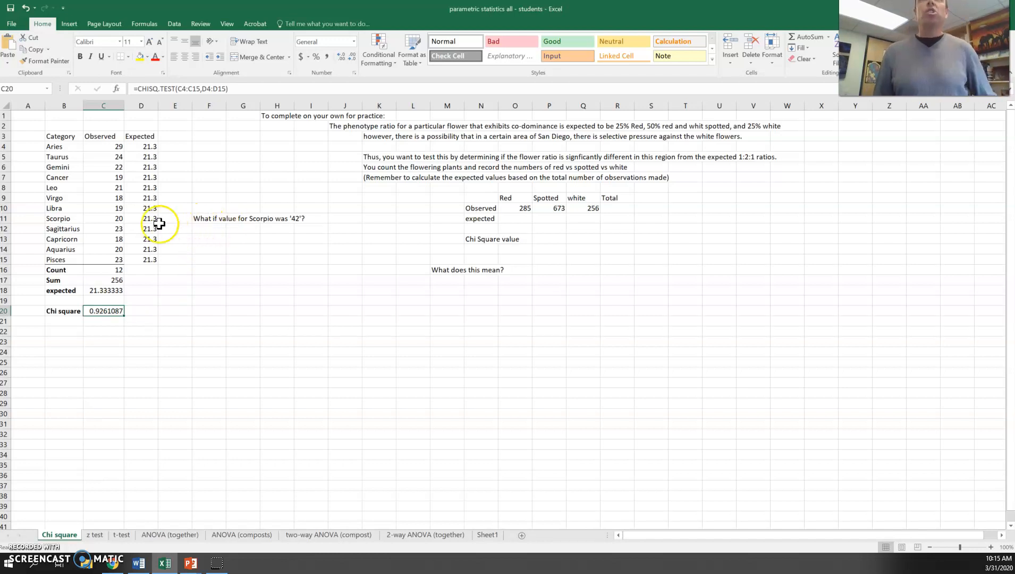
- Change the observed value for Scorpio in C11 to 42
click(114, 221)
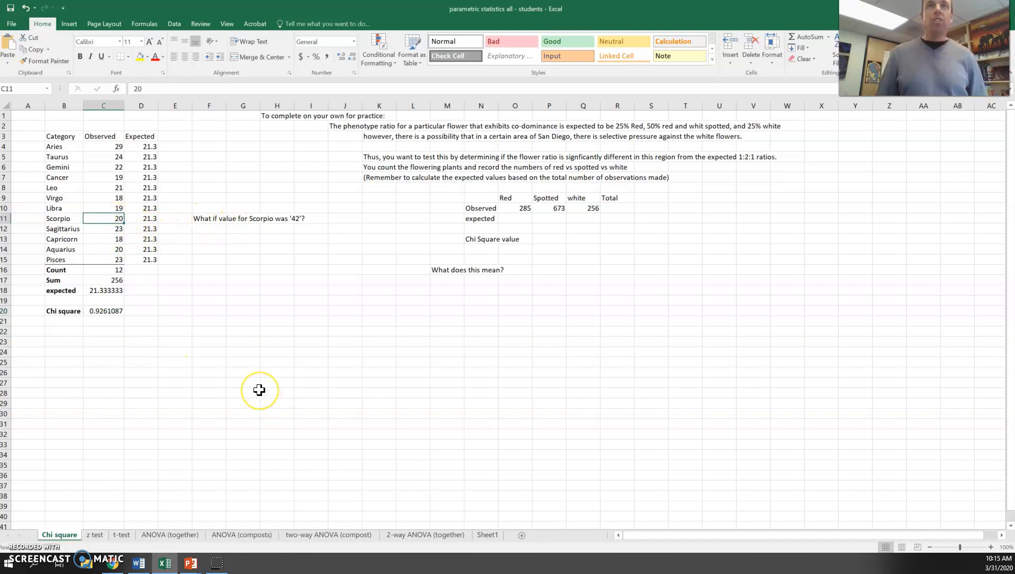
text(42)
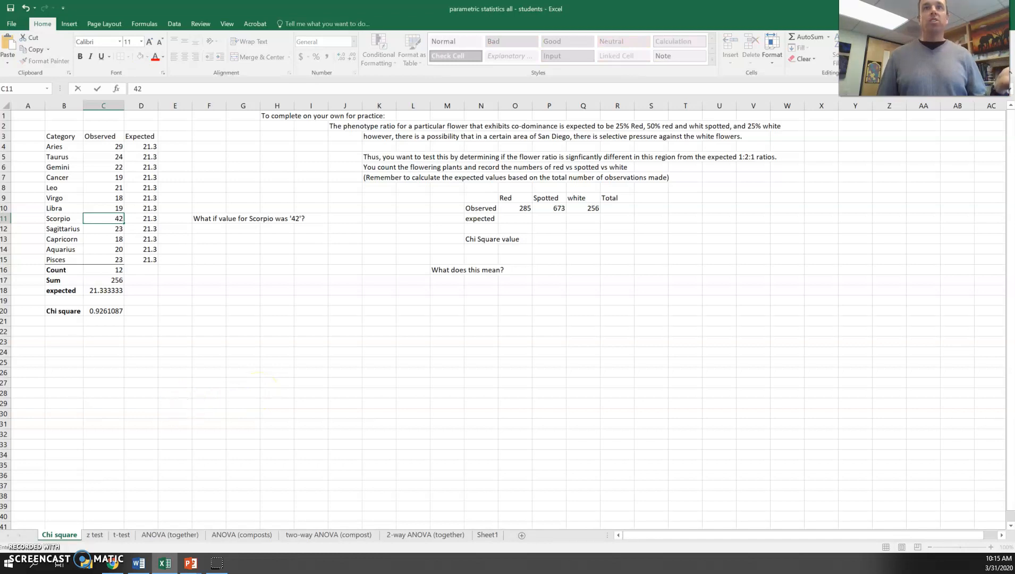
click(184, 405)
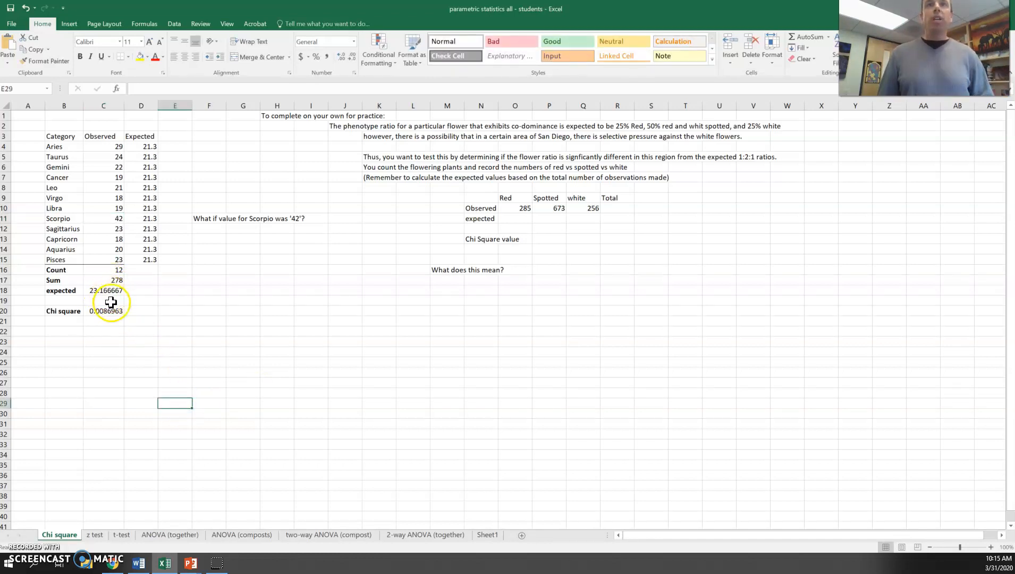
- Update the expected value in D4 to 23.2 and fill it down through D15
click(145, 147)
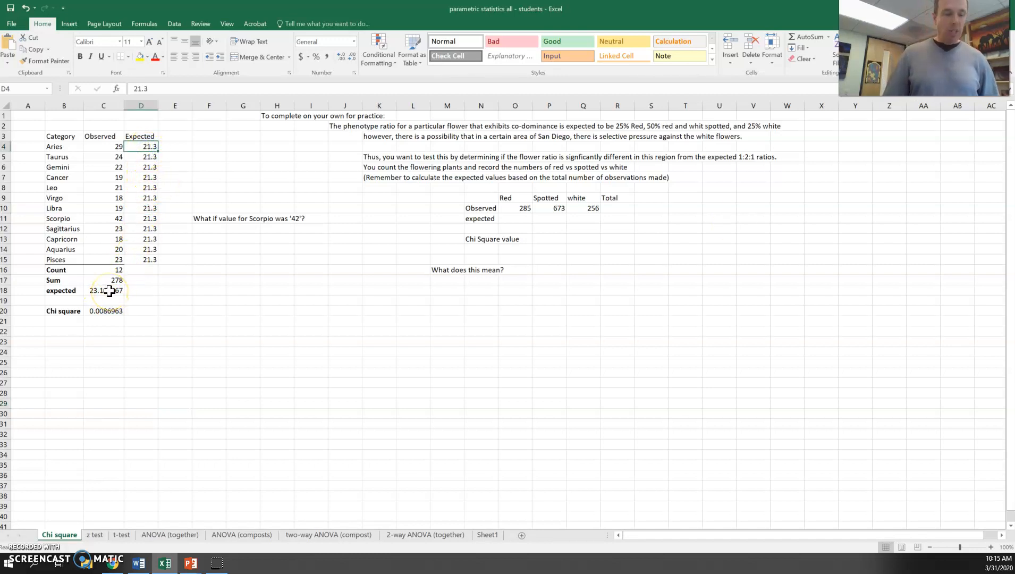
text(23)
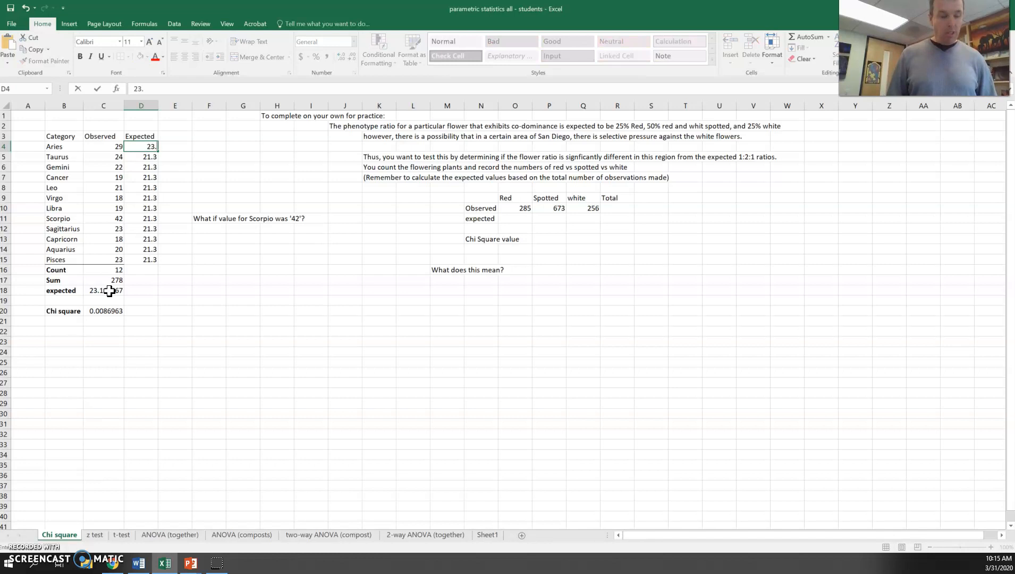
click(202, 367)
click(153, 148)
drag(159, 153, 150, 267)
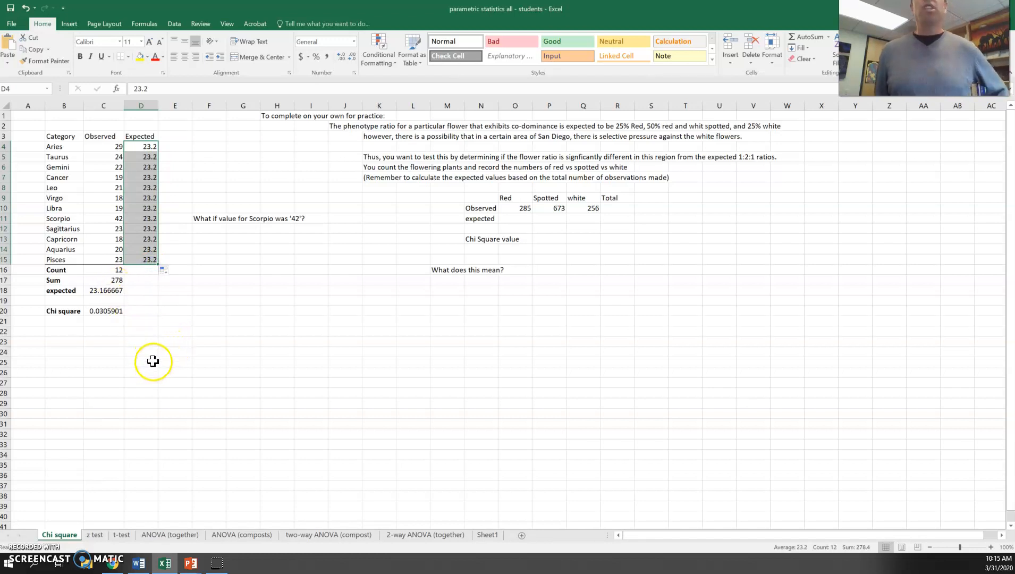
click(152, 361)
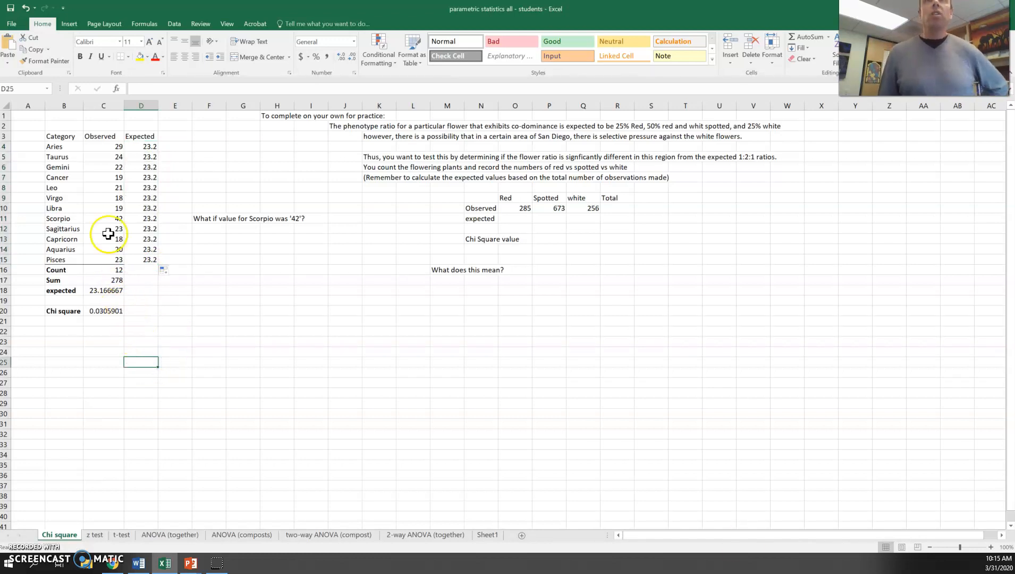
- Colour the observed Scorpio value in C11 red
click(117, 219)
click(157, 57)
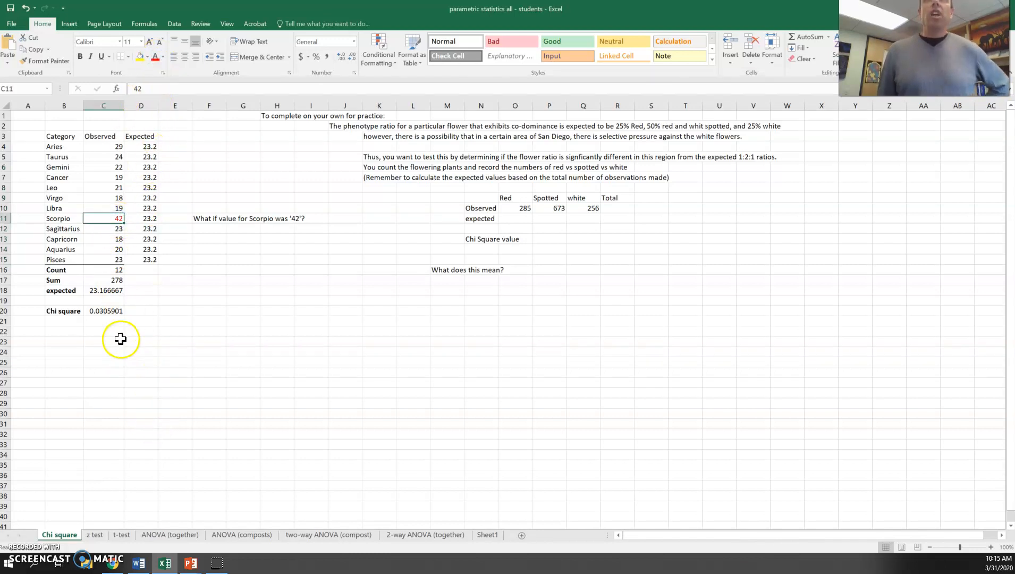